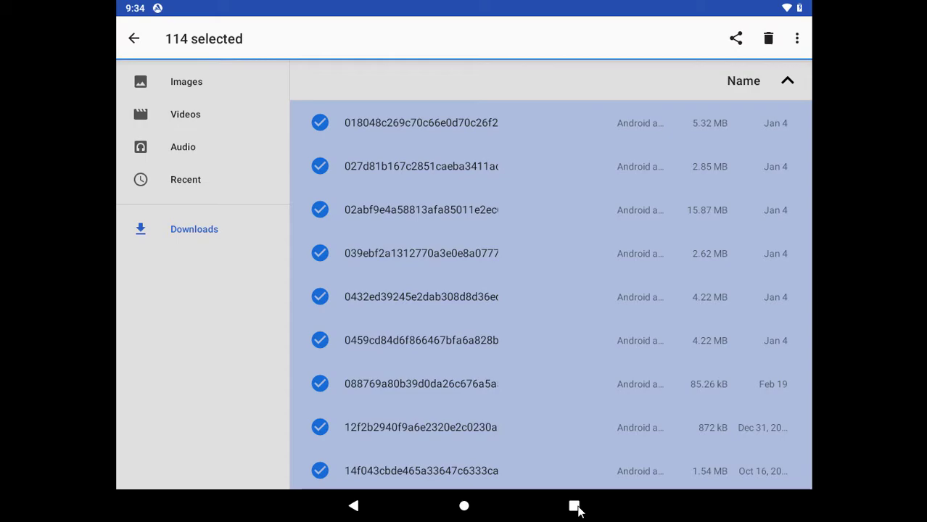
Check Avast's Settings > Updates for new virus definitions; 220404-00 is already the latest.
{"action": "left_click", "coordinate": [574, 507]}
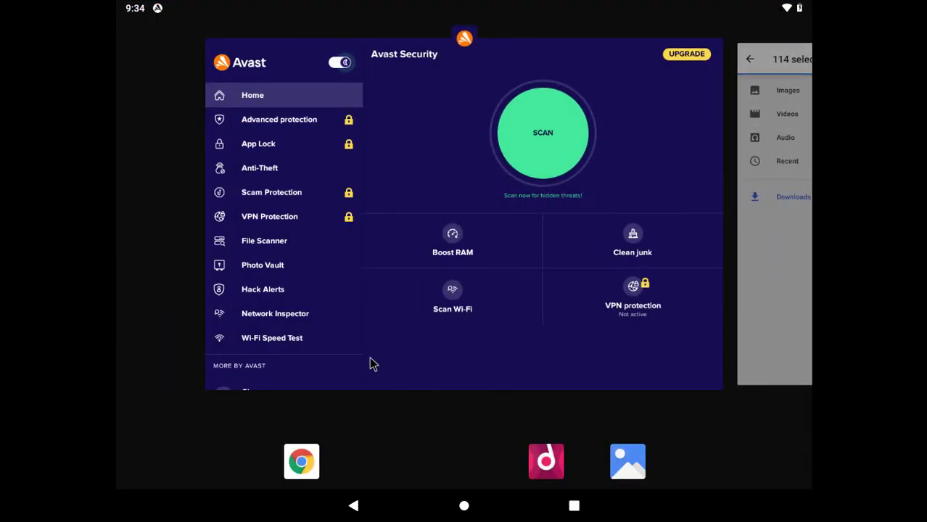
{"action": "left_click", "coordinate": [255, 375]}
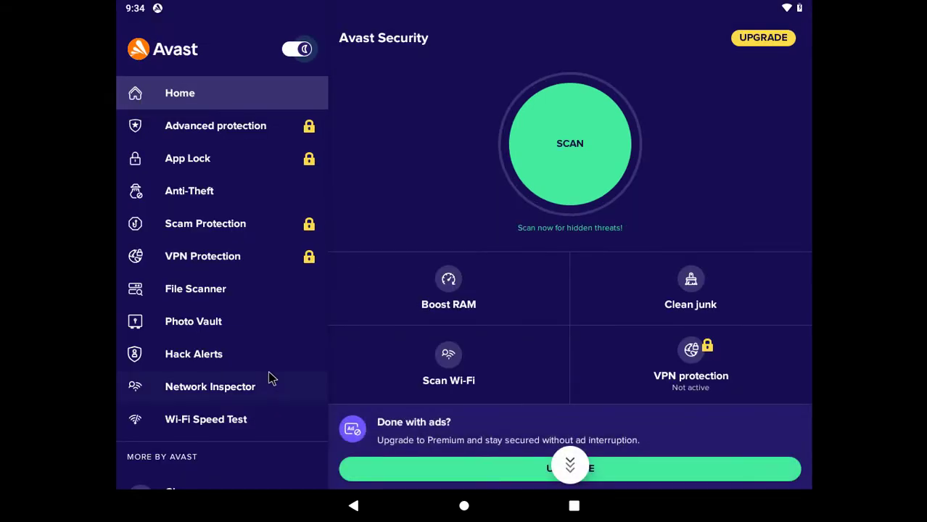
{"action": "scroll", "coordinate": [263, 385], "scroll_direction": "down", "scroll_amount": 1}
{"action": "scroll", "coordinate": [263, 385], "scroll_direction": "down", "scroll_amount": 3}
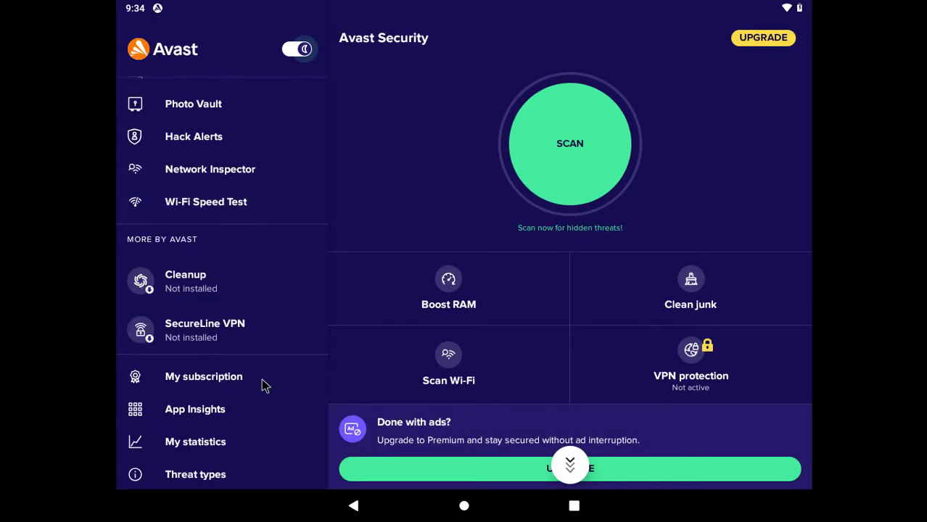
{"action": "scroll", "coordinate": [262, 383], "scroll_direction": "down", "scroll_amount": 1}
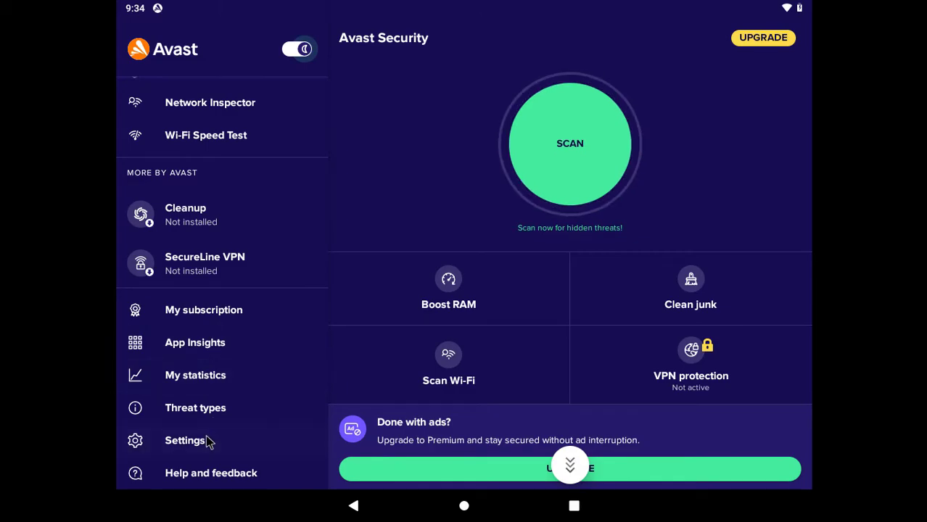
{"action": "left_click", "coordinate": [209, 441]}
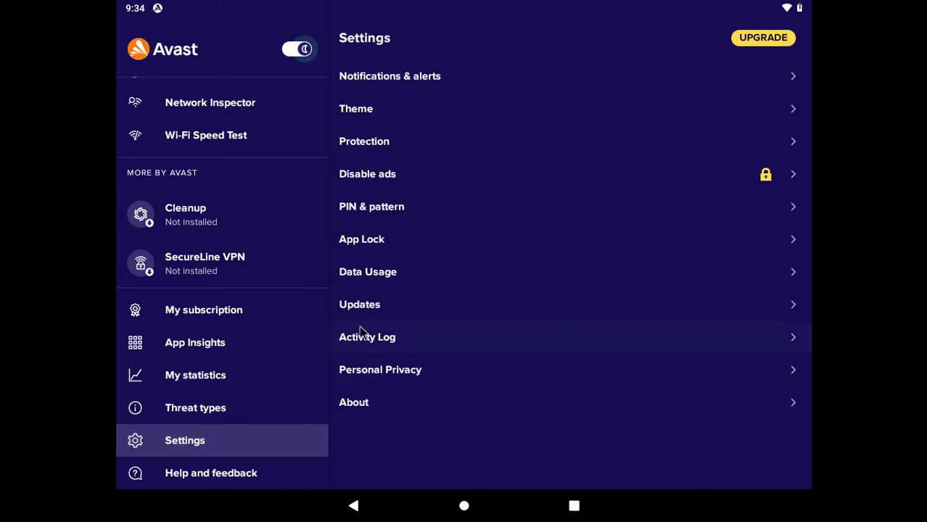
{"action": "left_click", "coordinate": [370, 309]}
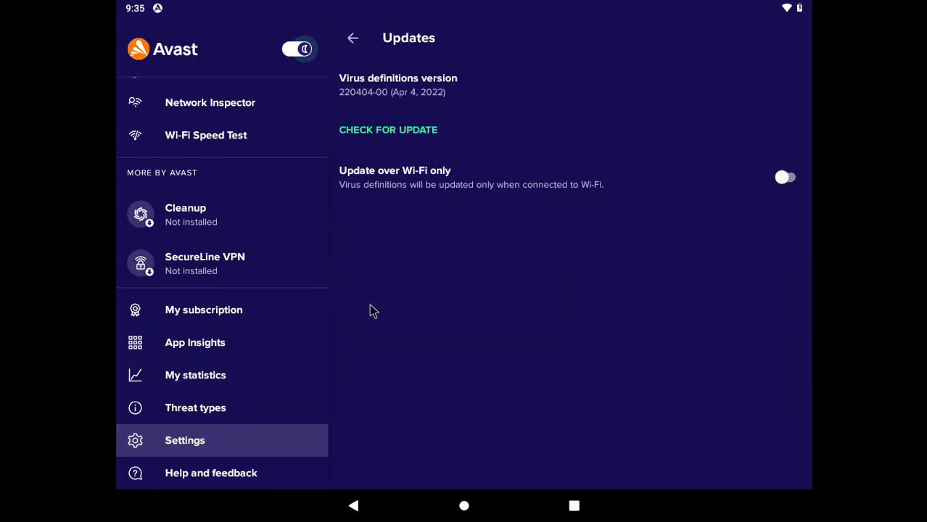
{"action": "left_click", "coordinate": [379, 133]}
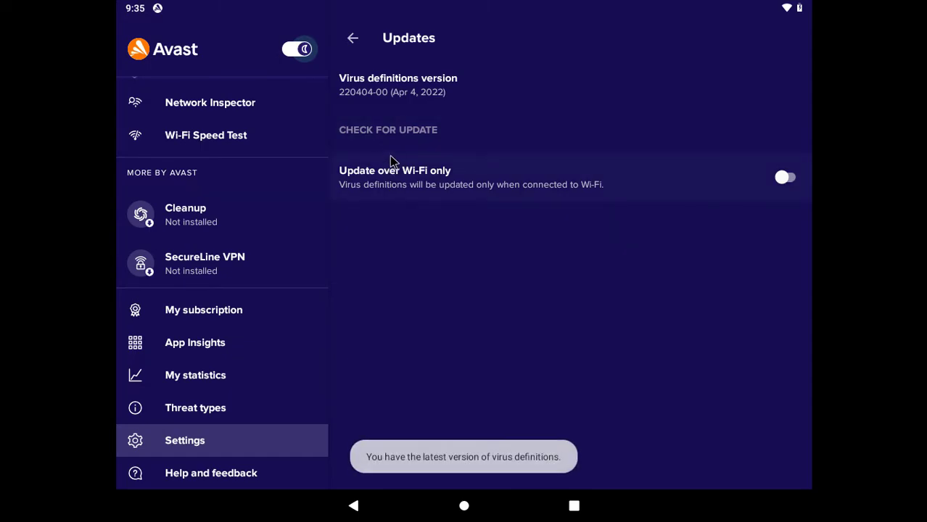
{"action": "scroll", "coordinate": [249, 253], "scroll_direction": "up", "scroll_amount": 5}
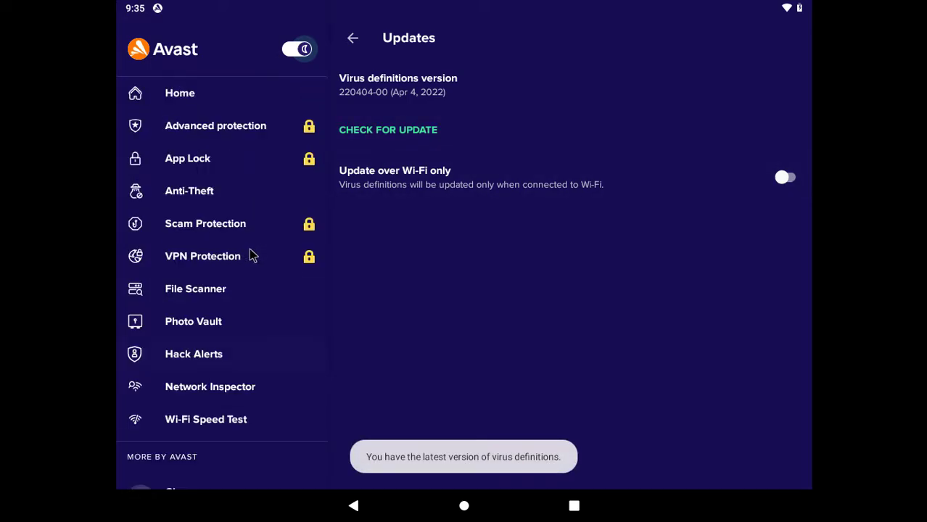
Start a full Avast device scan that includes stored files, granting storage access.
{"action": "left_click", "coordinate": [229, 93]}
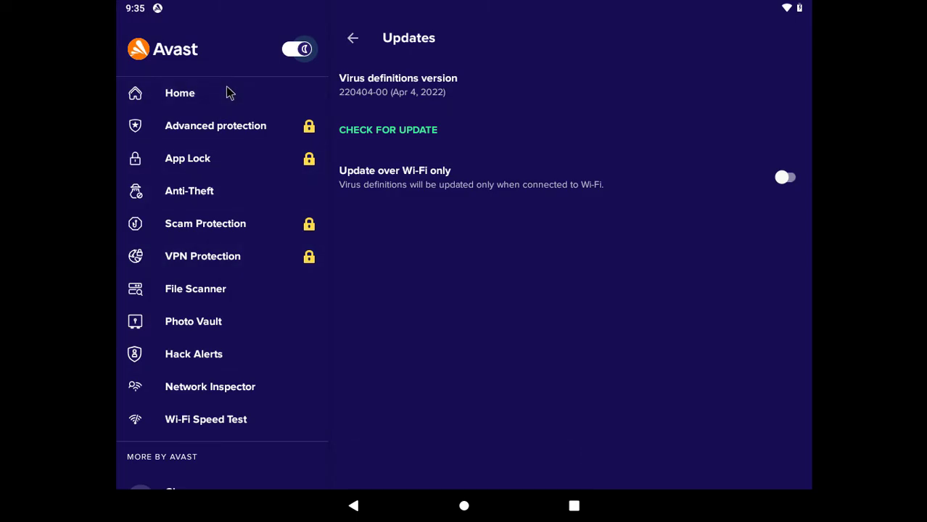
{"action": "left_click", "coordinate": [555, 157]}
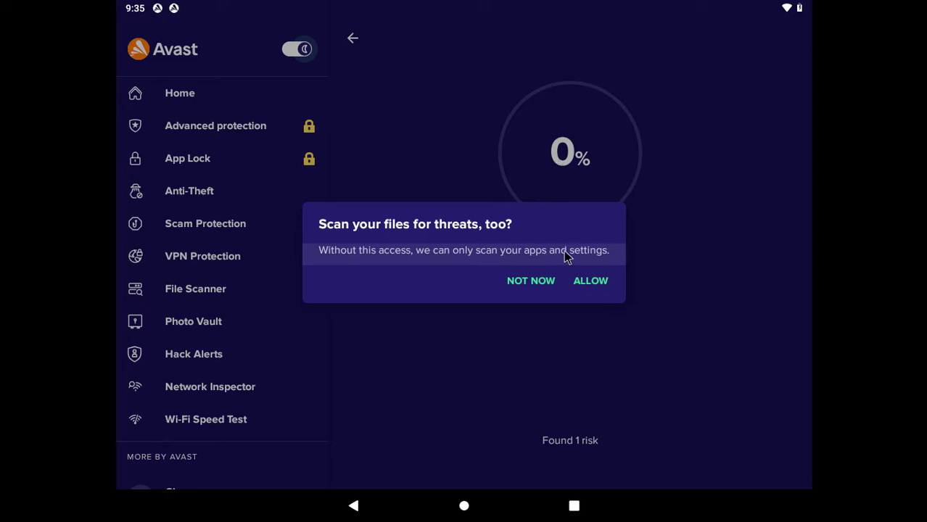
{"action": "left_click", "coordinate": [583, 282]}
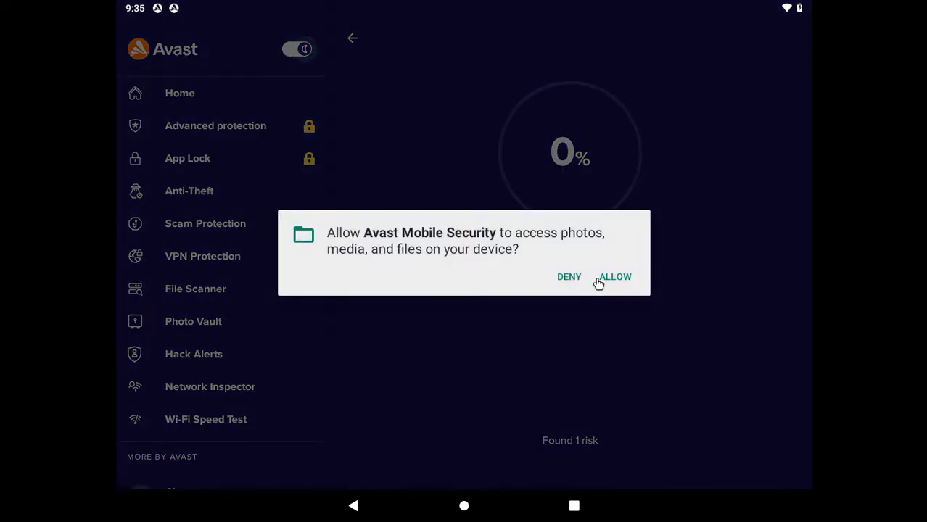
{"action": "left_click", "coordinate": [603, 279]}
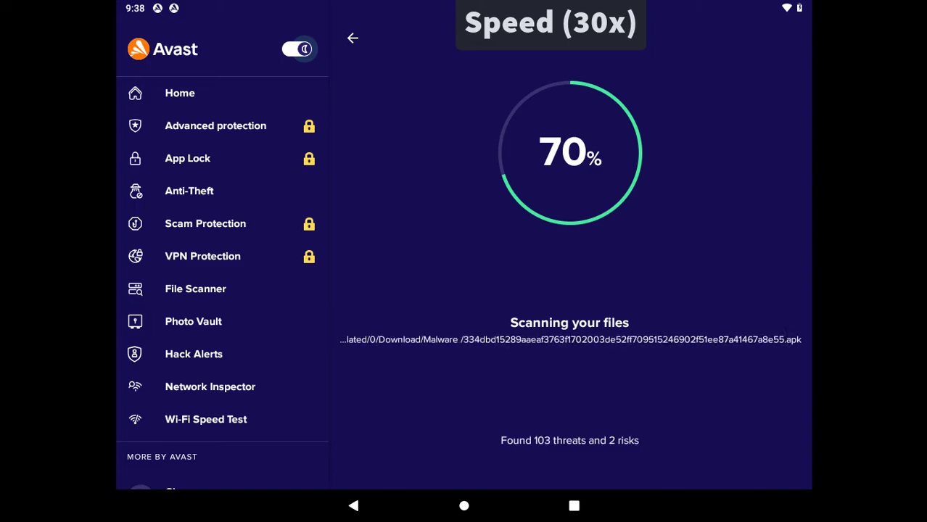
Delete all 109 detected malicious files and ignore the Web Shield and device lock risks.
{"action": "left_click", "coordinate": [179, 93]}
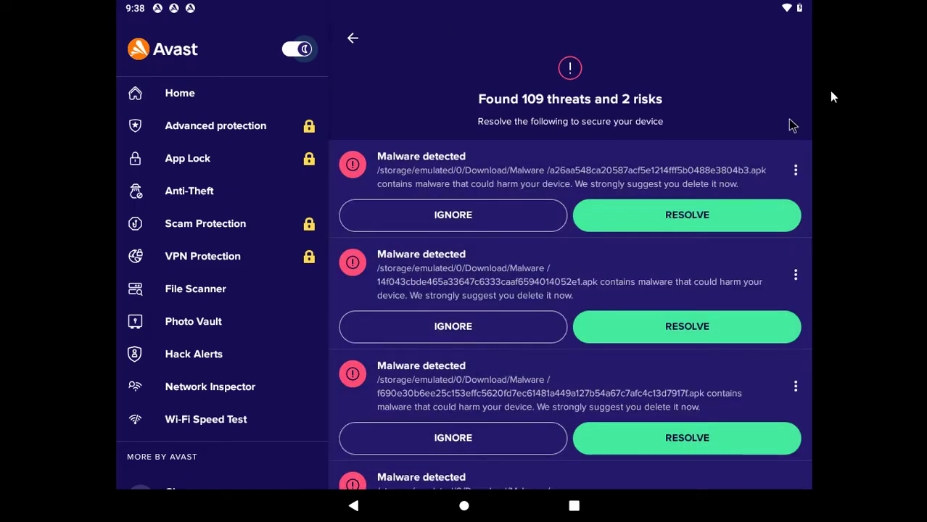
{"action": "left_click", "coordinate": [678, 214]}
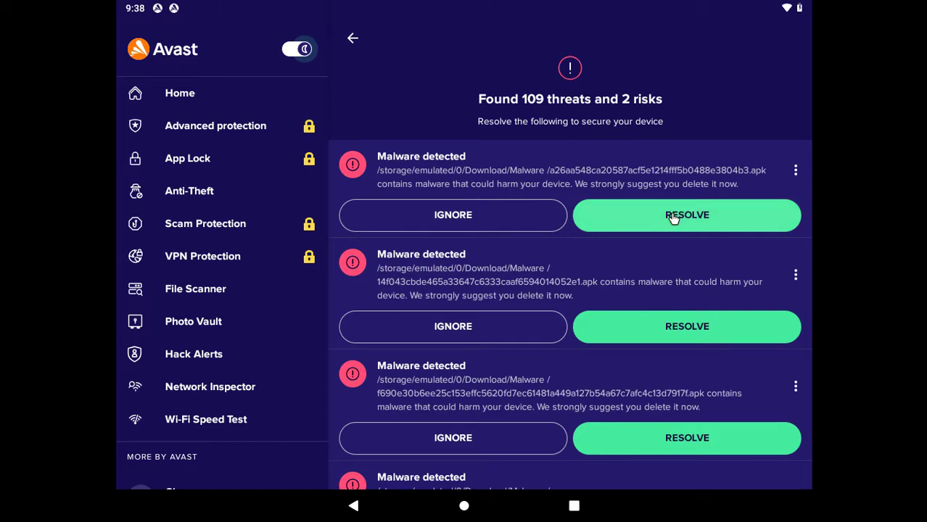
{"action": "left_click", "coordinate": [673, 217]}
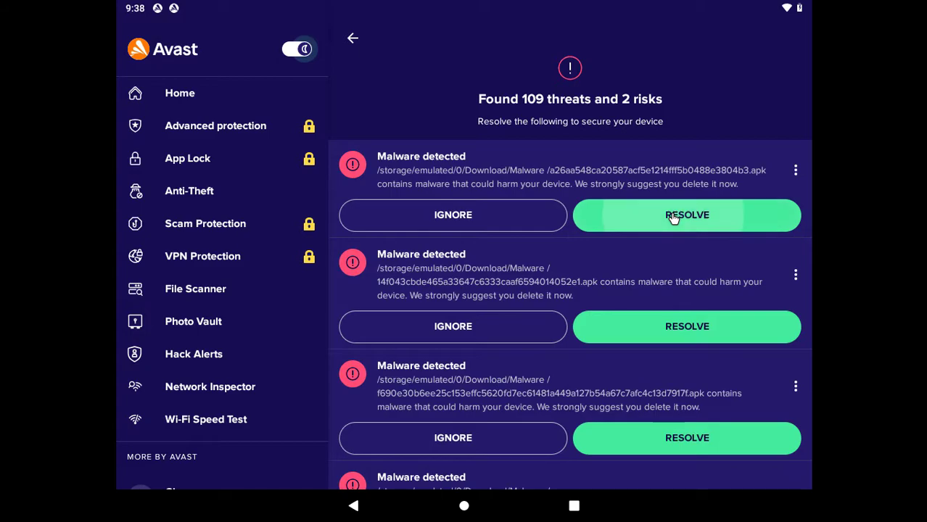
{"action": "left_click", "coordinate": [673, 218]}
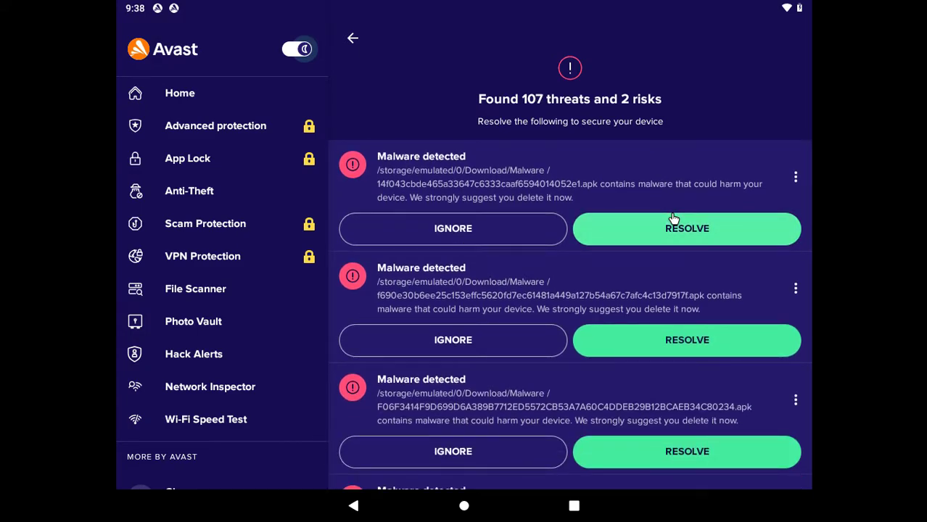
{"action": "left_click", "coordinate": [674, 218]}
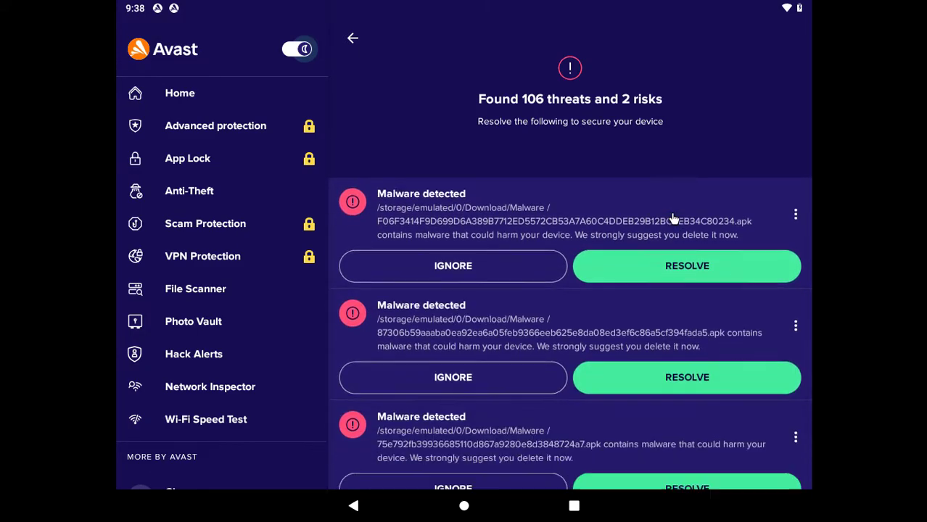
{"action": "left_click", "coordinate": [674, 217]}
{"action": "left_click", "coordinate": [674, 218]}
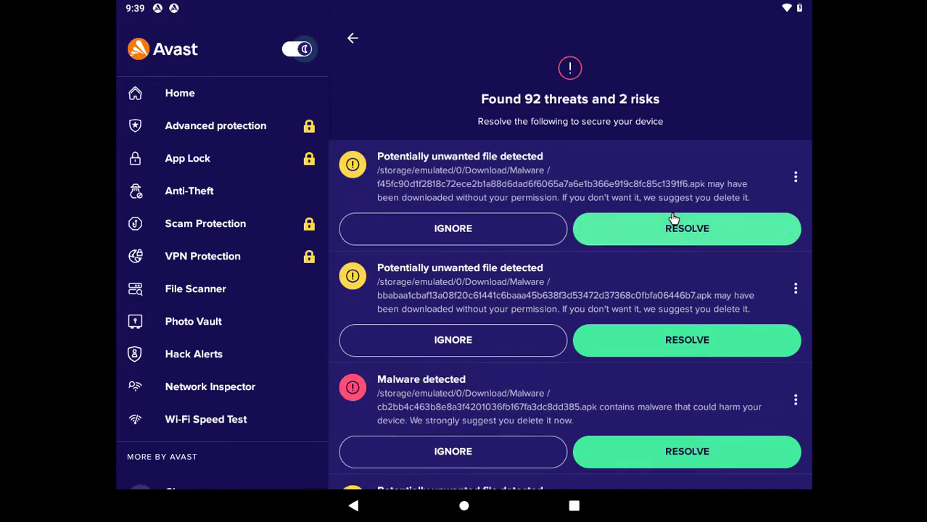
{"action": "left_click", "coordinate": [676, 219]}
{"action": "left_click", "coordinate": [678, 220]}
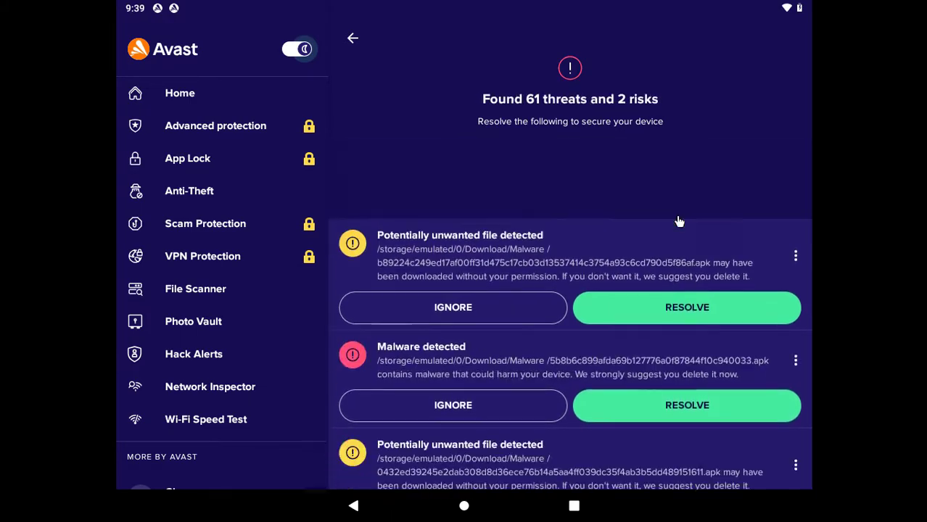
{"action": "left_click", "coordinate": [678, 221]}
{"action": "left_click", "coordinate": [678, 219]}
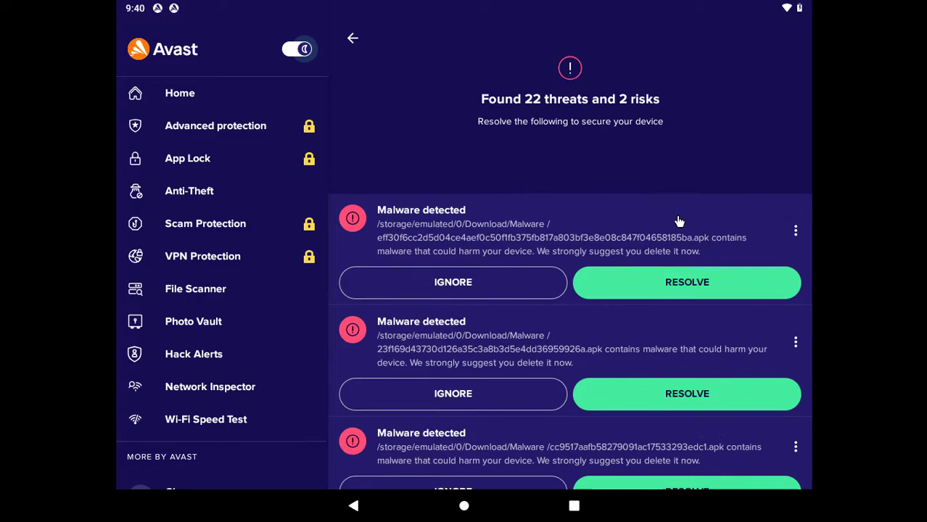
{"action": "left_click", "coordinate": [678, 219]}
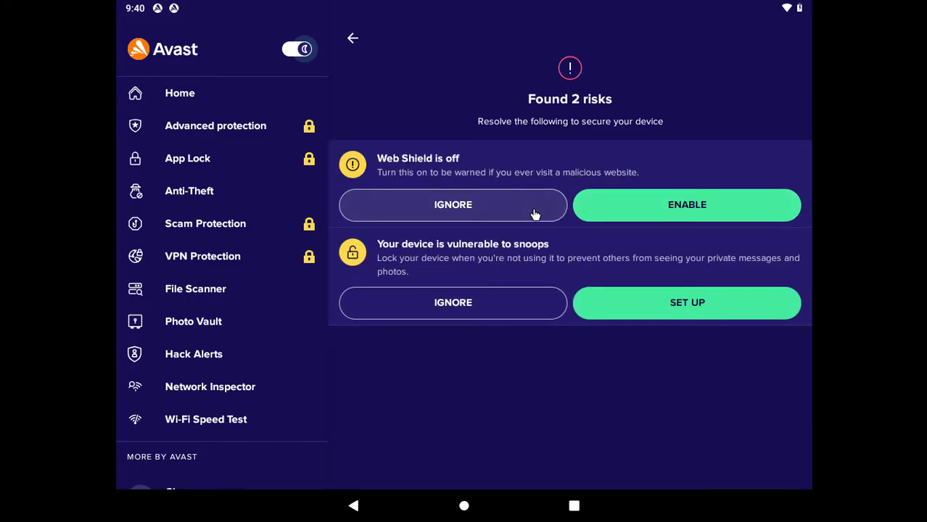
{"action": "left_click", "coordinate": [534, 212]}
{"action": "left_click", "coordinate": [513, 227]}
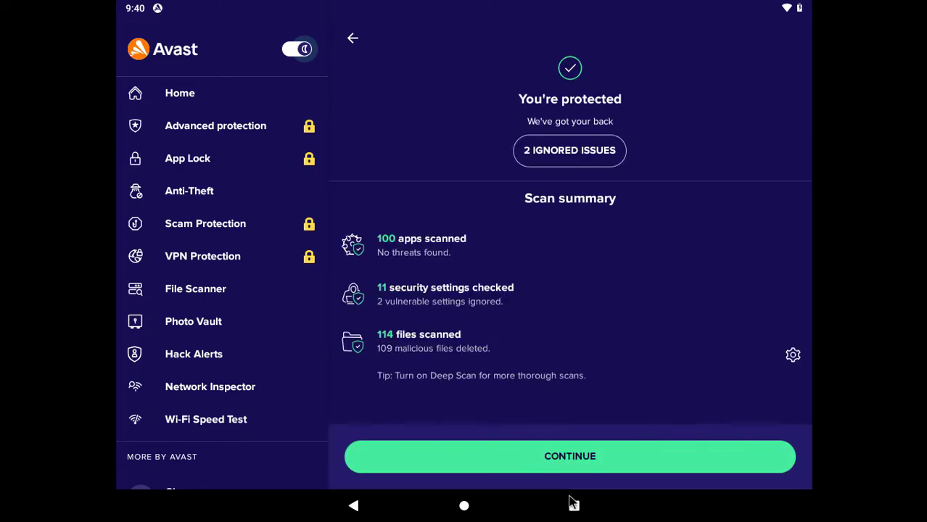
Switch back to Files and clear the selection, leaving five files in the Malware folder.
{"action": "left_click", "coordinate": [573, 505]}
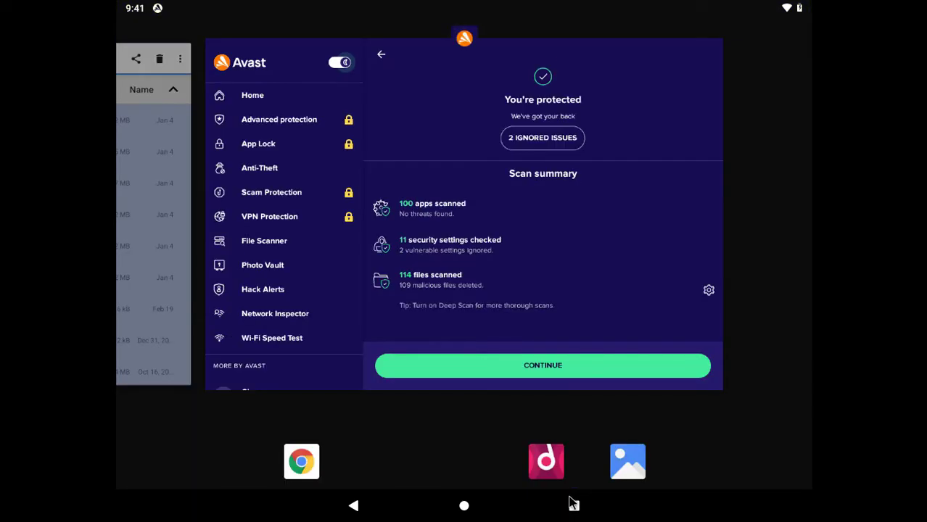
{"action": "left_click", "coordinate": [573, 505]}
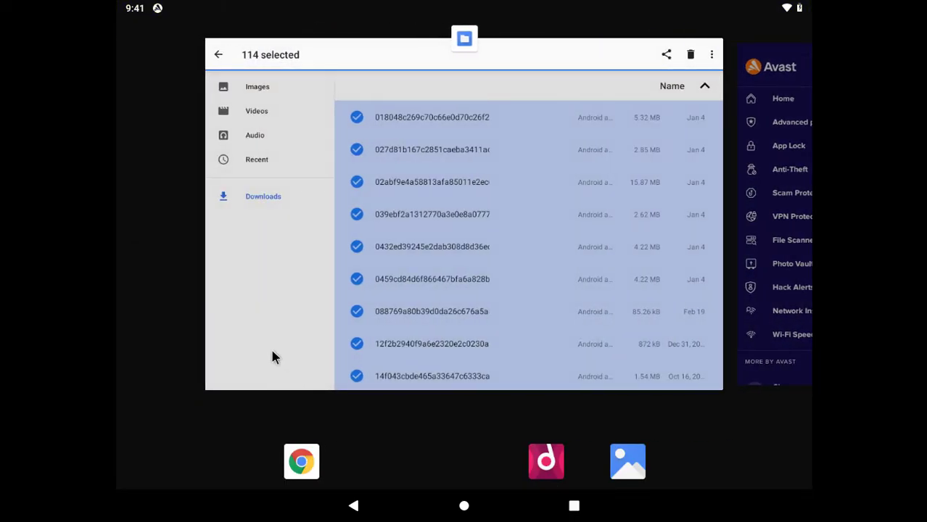
{"action": "left_click", "coordinate": [589, 389]}
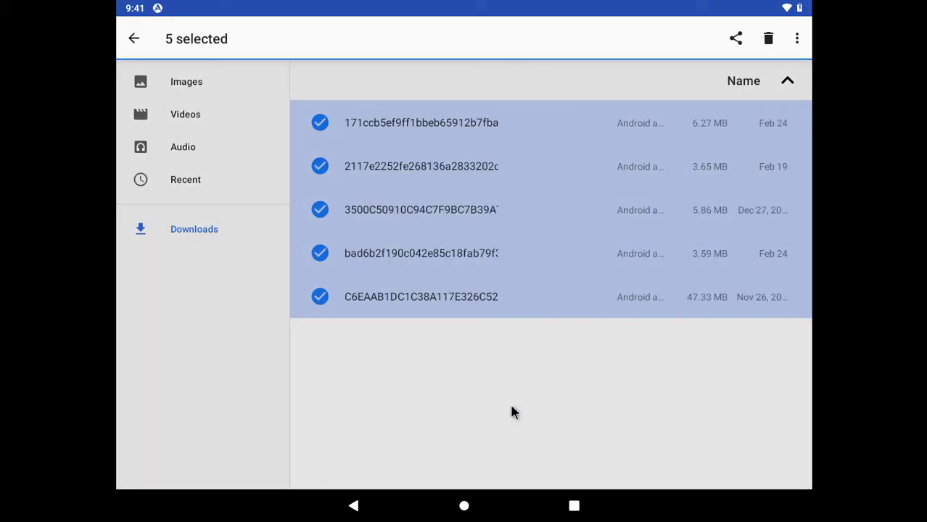
{"action": "left_click", "coordinate": [511, 412]}
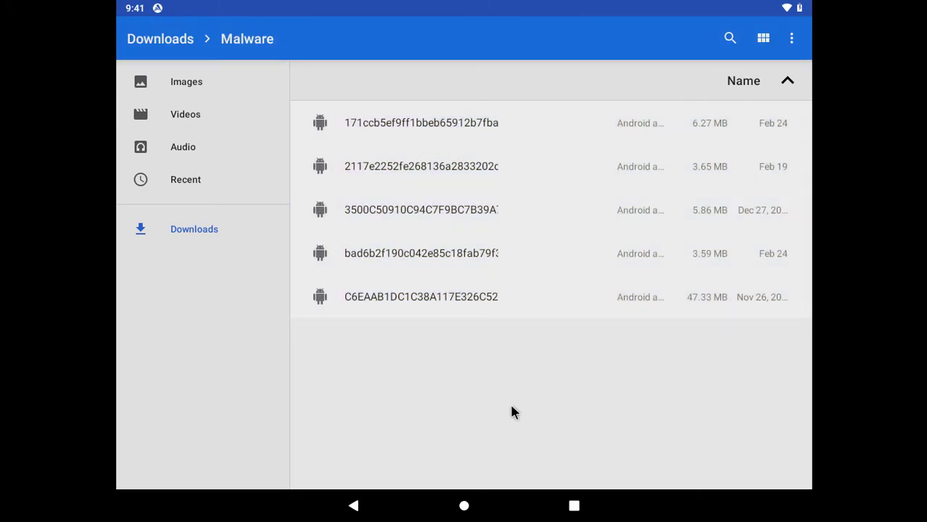
{"action": "key", "text": "Down"}
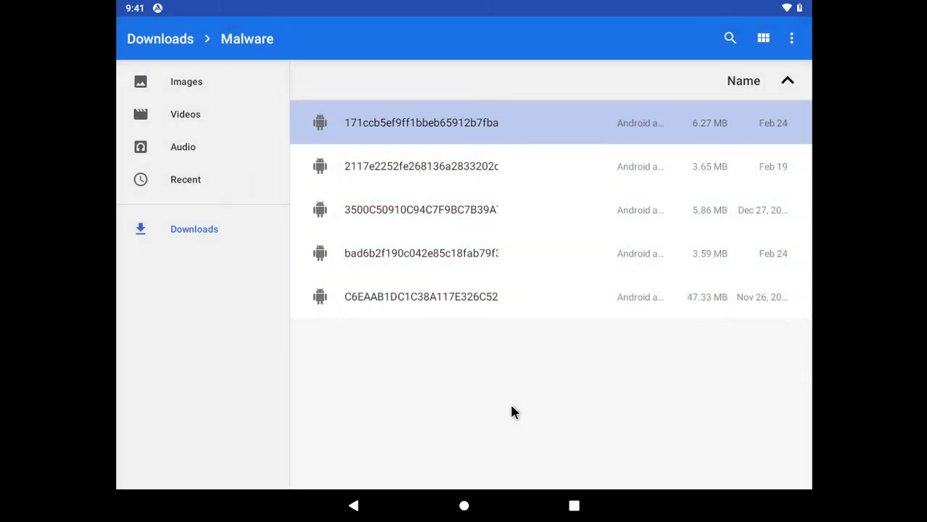
Install the Malware APKs via Package installer: 怪物猎人 and _ITAU_SINC succeed, Service Runtime Library fails.
{"action": "key", "text": "Return"}
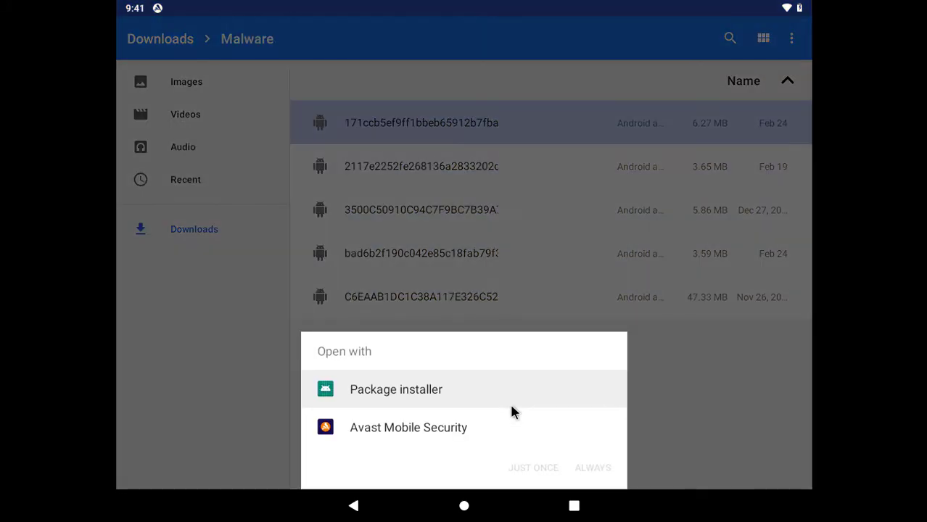
{"action": "left_click", "coordinate": [444, 398]}
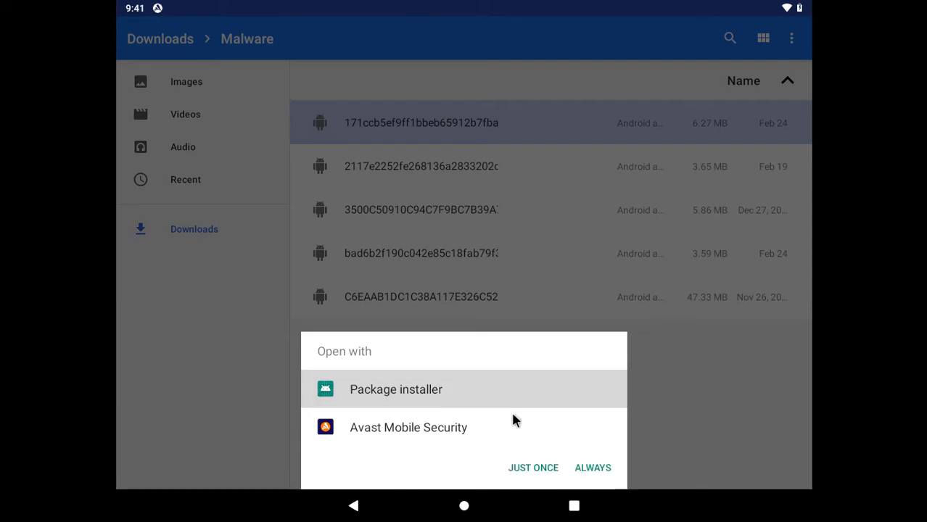
{"action": "left_click", "coordinate": [575, 464]}
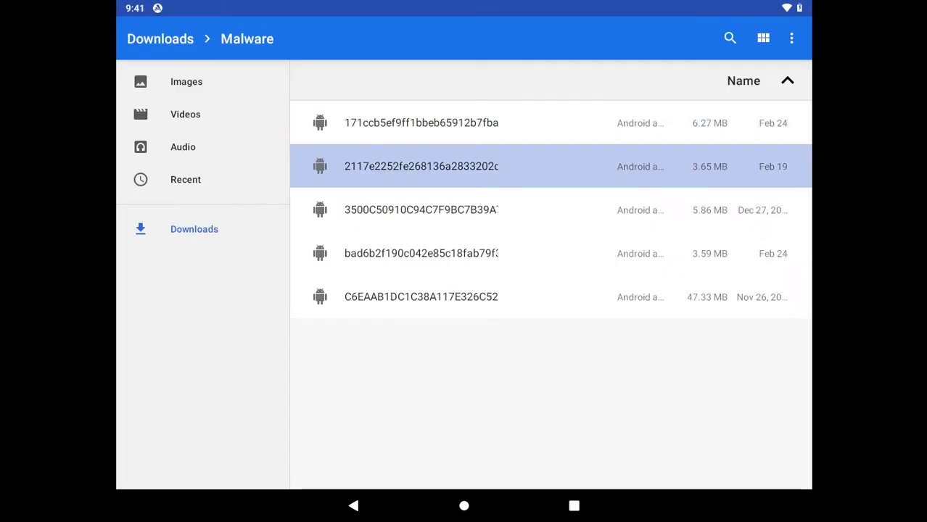
{"action": "left_click", "coordinate": [407, 166]}
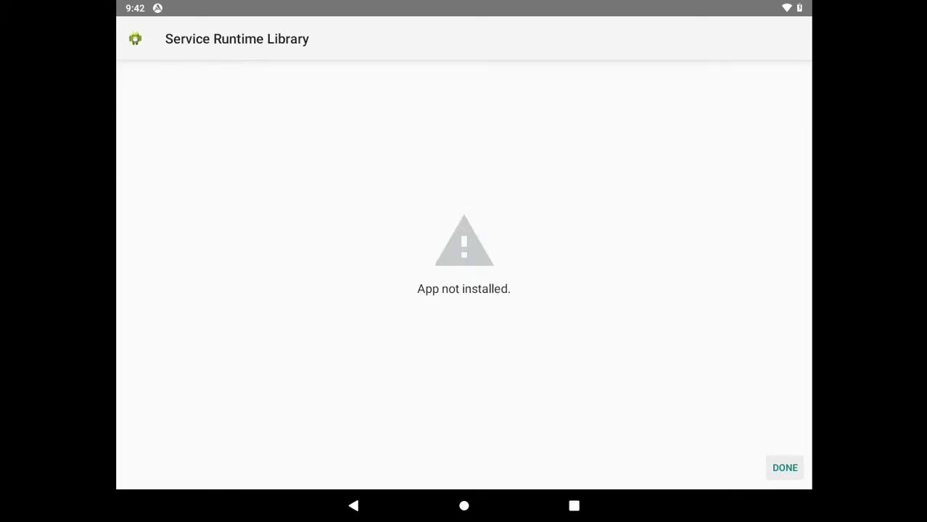
{"action": "left_click", "coordinate": [785, 467]}
{"action": "left_click", "coordinate": [407, 207]}
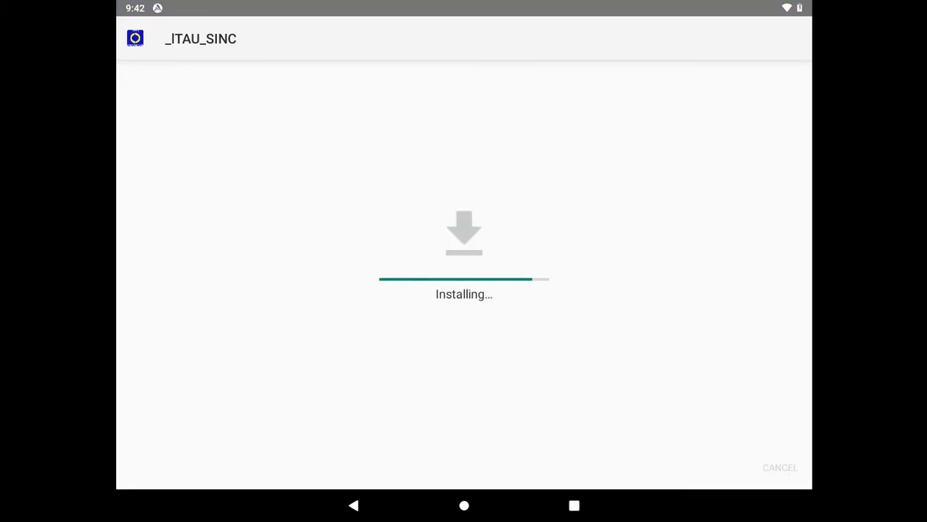
{"action": "left_click", "coordinate": [785, 467]}
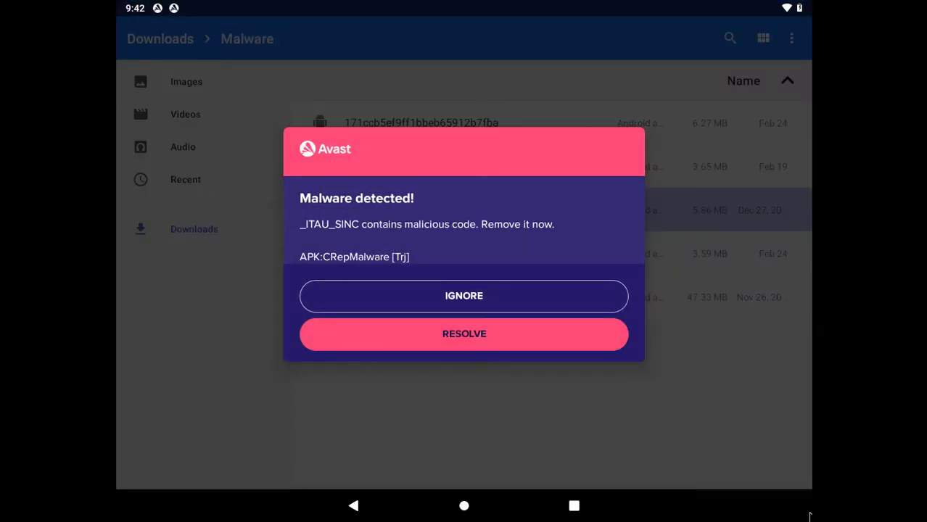
Resolve Avast's malware alert by uninstalling the flagged _ITAU_SINC app.
{"action": "left_click", "coordinate": [508, 341]}
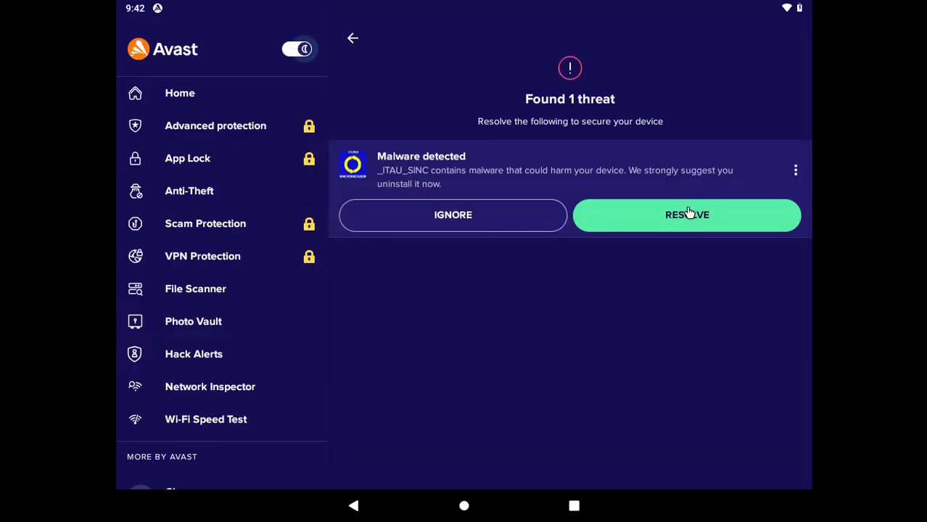
{"action": "left_click", "coordinate": [689, 212]}
{"action": "key", "text": "Tab"}
{"action": "key", "text": "Return"}
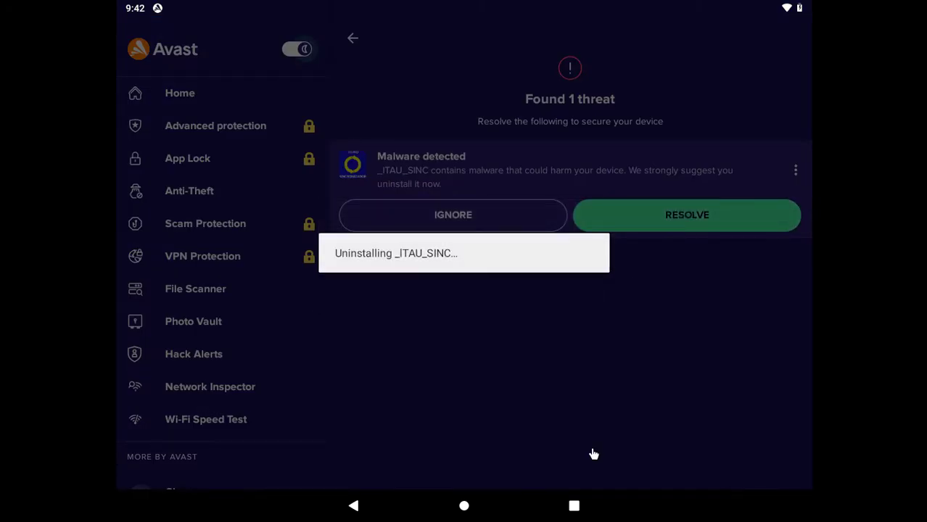
Install the bad6b2 APK from the Malware folder, which Avast reports as safe 猫和老鼠.
{"action": "left_click", "coordinate": [591, 504]}
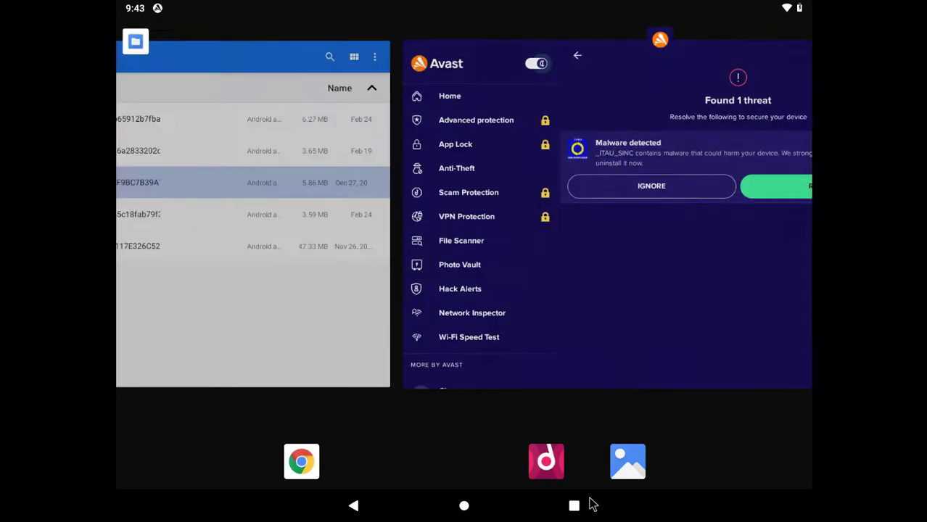
{"action": "left_click", "coordinate": [591, 504]}
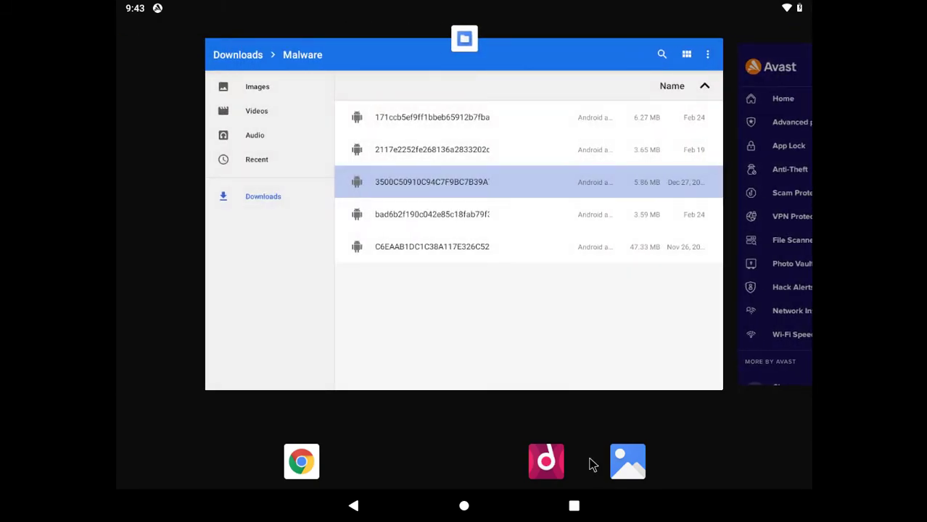
{"action": "left_click", "coordinate": [580, 361]}
{"action": "key", "text": "Down"}
{"action": "key", "text": "Return"}
{"action": "left_click", "coordinate": [791, 474]}
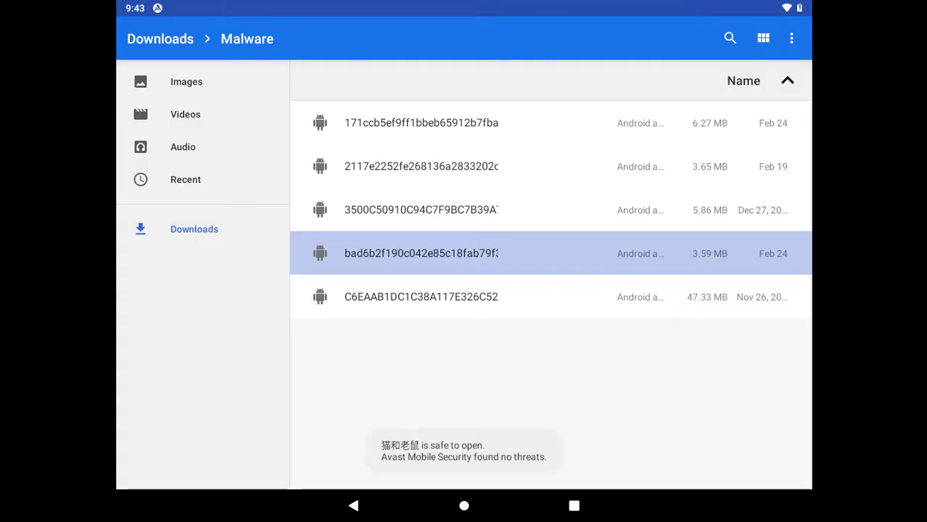
{"action": "key", "text": "Down"}
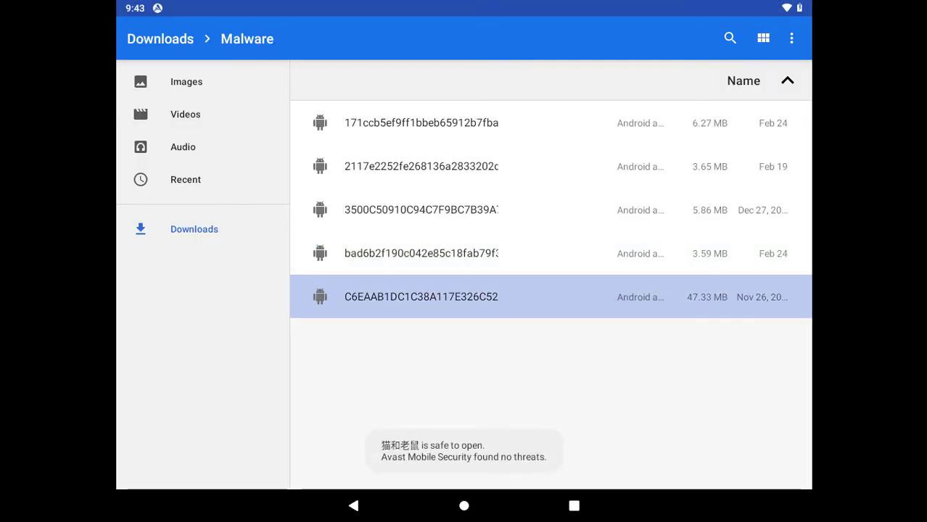
Install the Anti-terrorism Actions APK, then uninstall it after Avast flags it as malware.
{"action": "key", "text": "Return"}
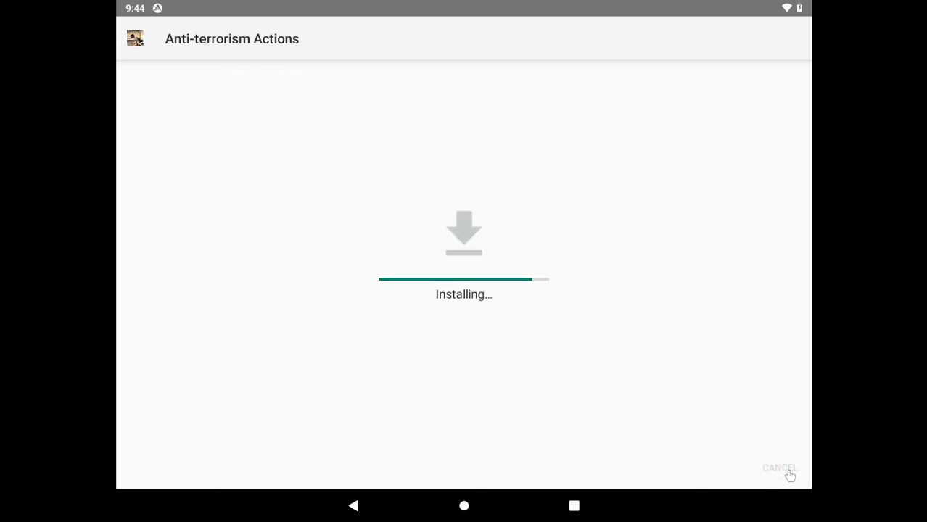
{"action": "left_click", "coordinate": [741, 466]}
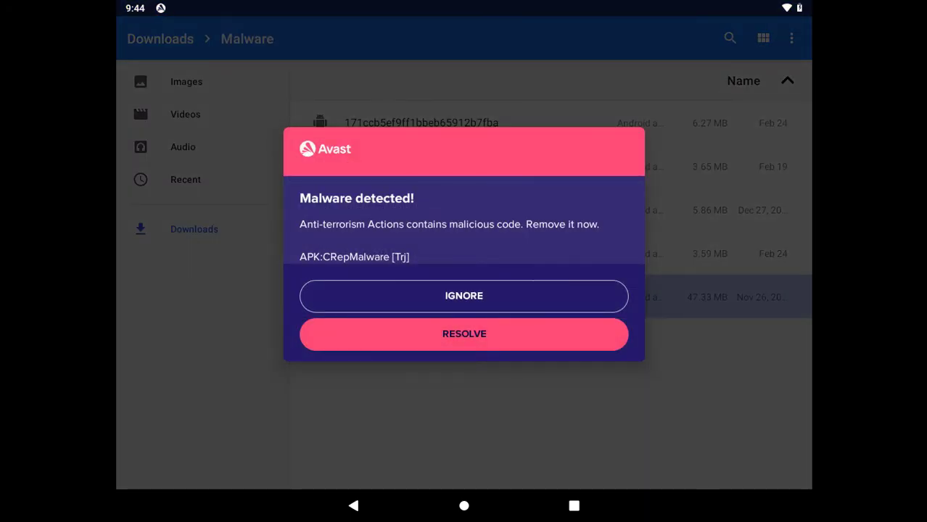
{"action": "left_click", "coordinate": [508, 345]}
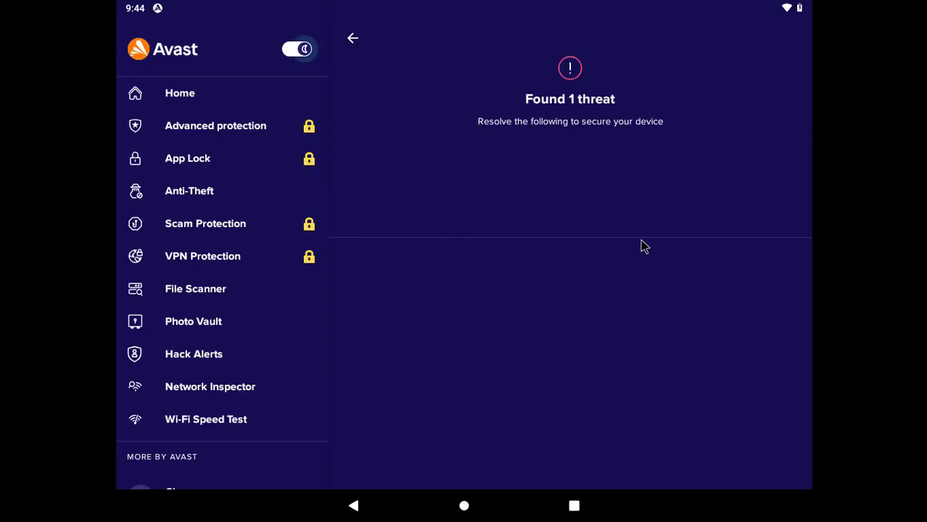
{"action": "left_click", "coordinate": [658, 218]}
{"action": "key", "text": "Tab"}
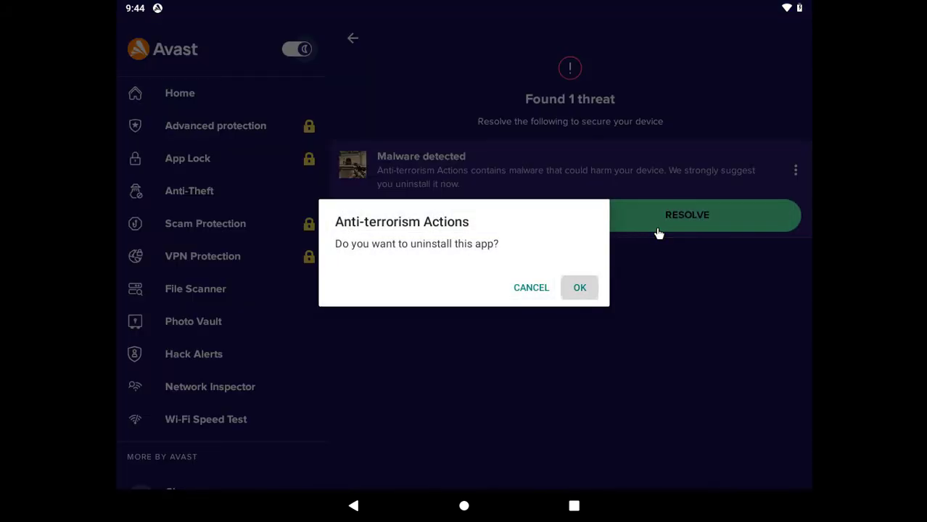
{"action": "key", "text": "Return"}
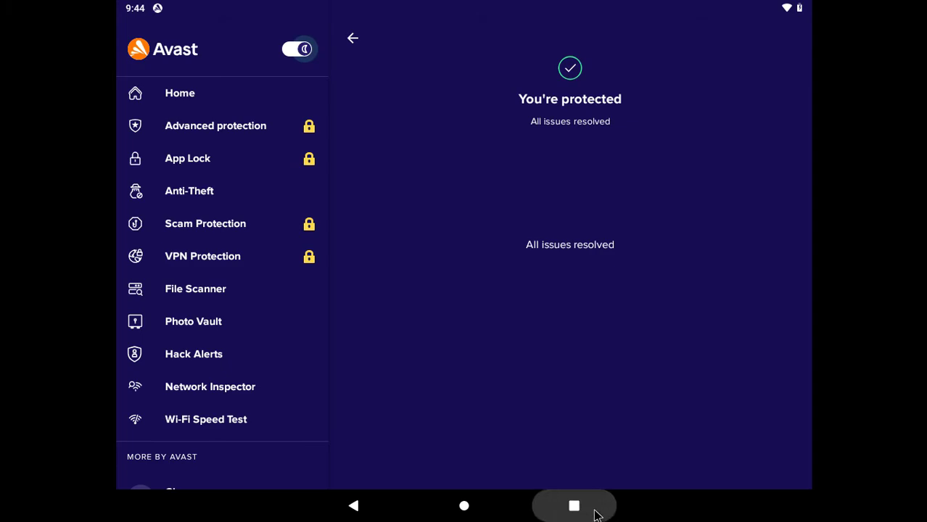
{"action": "left_click", "coordinate": [595, 514]}
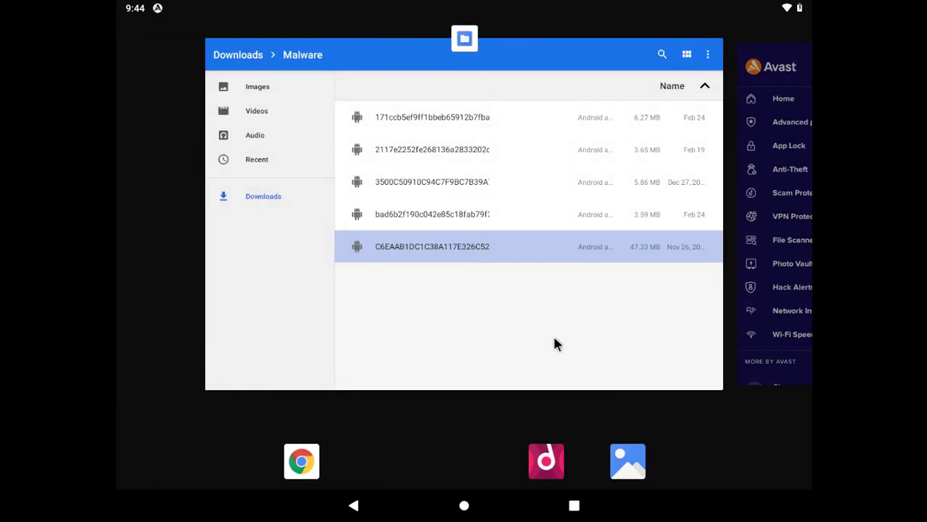
Delete the bottom three APKs in the Files Malware folder.
{"action": "left_click", "coordinate": [556, 344]}
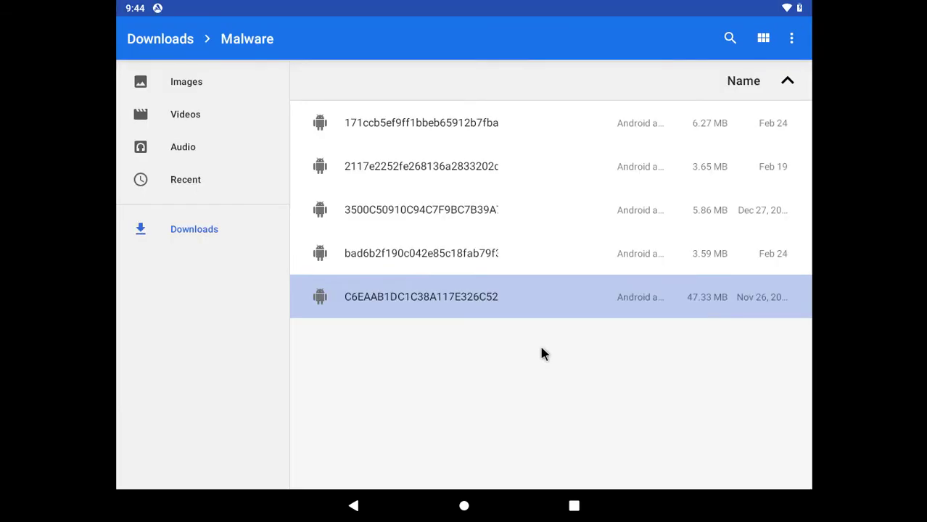
{"action": "key", "text": "shift+Up"}
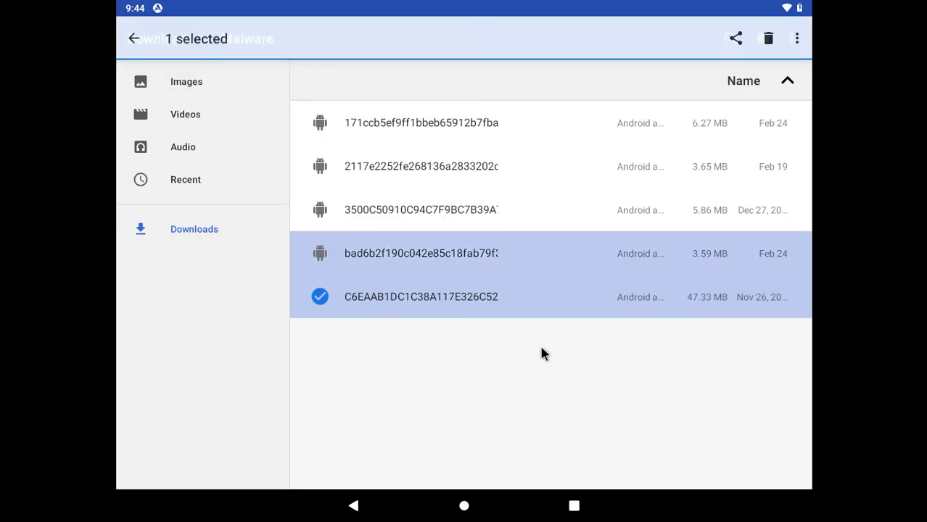
{"action": "key", "text": "shift+Up"}
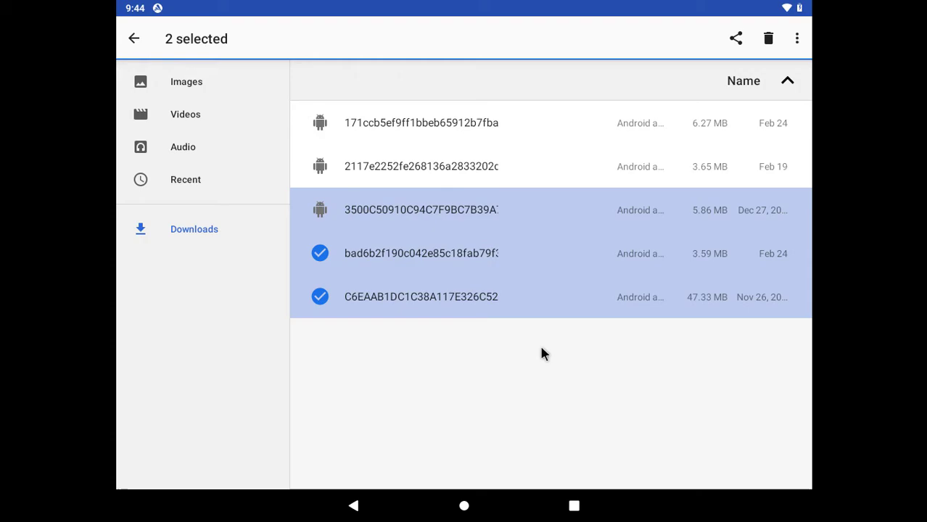
{"action": "key", "text": "shift+Up"}
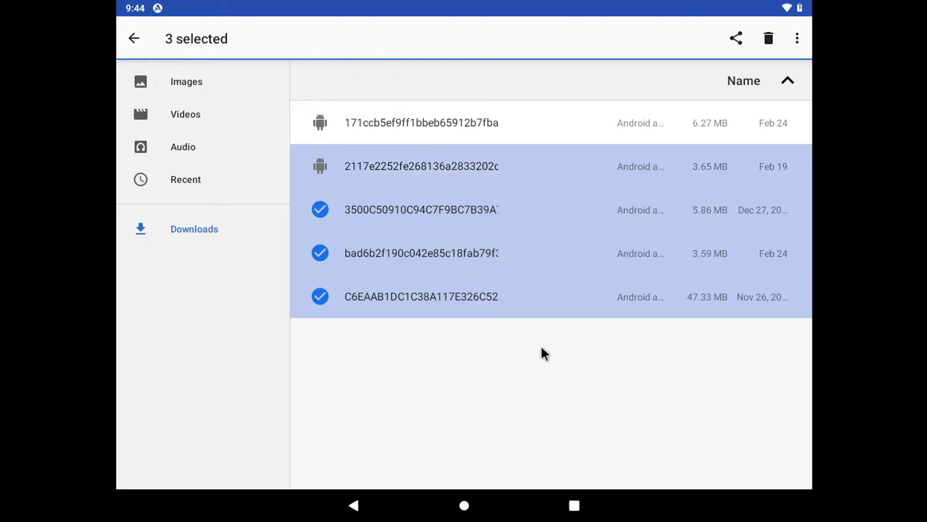
{"action": "key", "text": "Delete"}
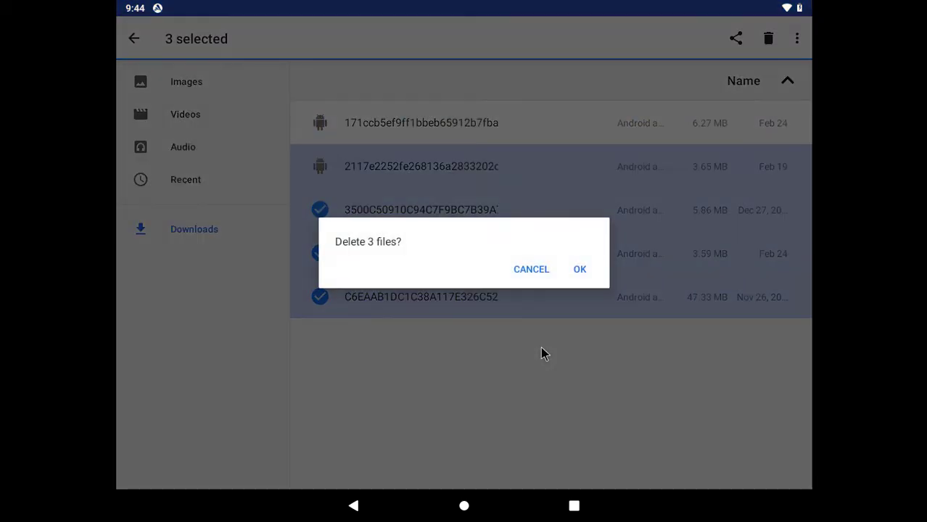
{"action": "key", "text": "Tab"}
{"action": "key", "text": "Return"}
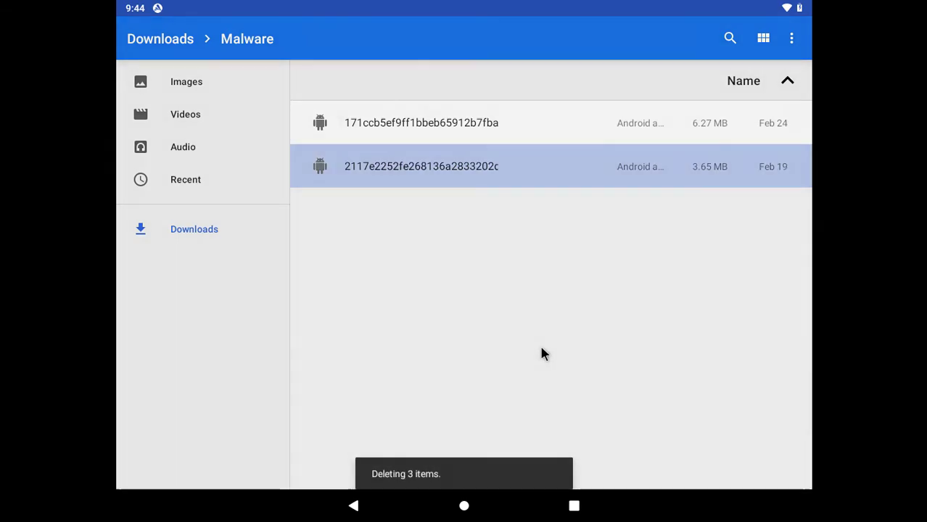
Delete the 171cc APK, leaving only the 3.65 MB Feb 19 file.
{"action": "key", "text": "Up"}
{"action": "key", "text": "Delete"}
{"action": "key", "text": "Return"}
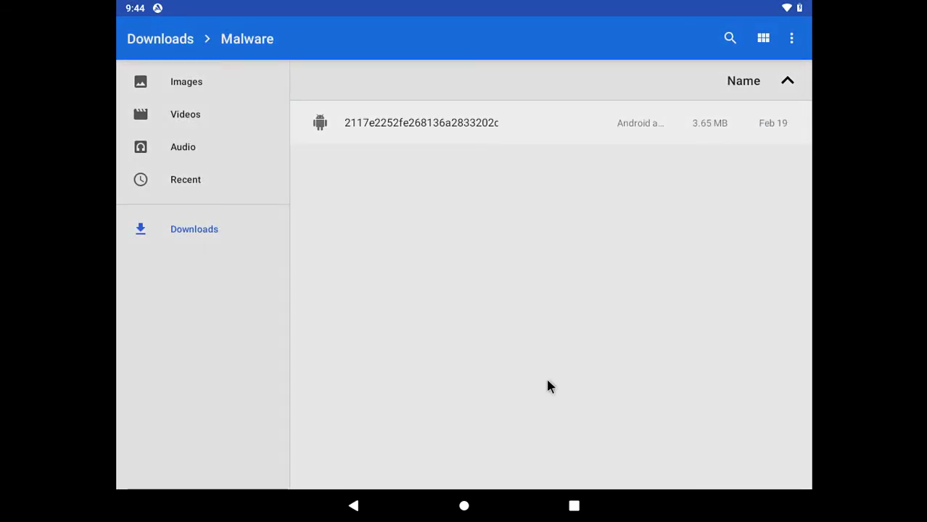
Launch Bitdefender Antivirus Free, accept its terms, enable Scan Storage and start the full scan.
{"action": "left_click", "coordinate": [573, 507]}
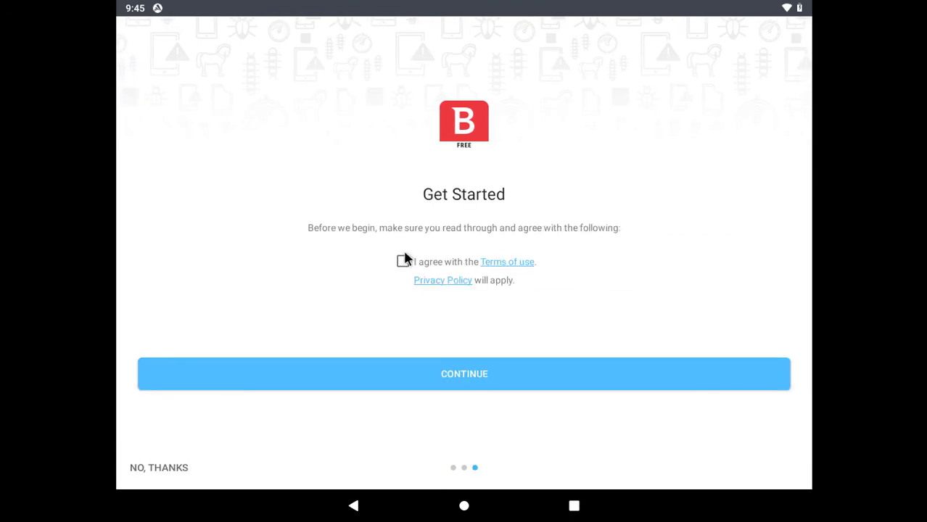
{"action": "left_click", "coordinate": [402, 260]}
{"action": "left_click", "coordinate": [385, 366]}
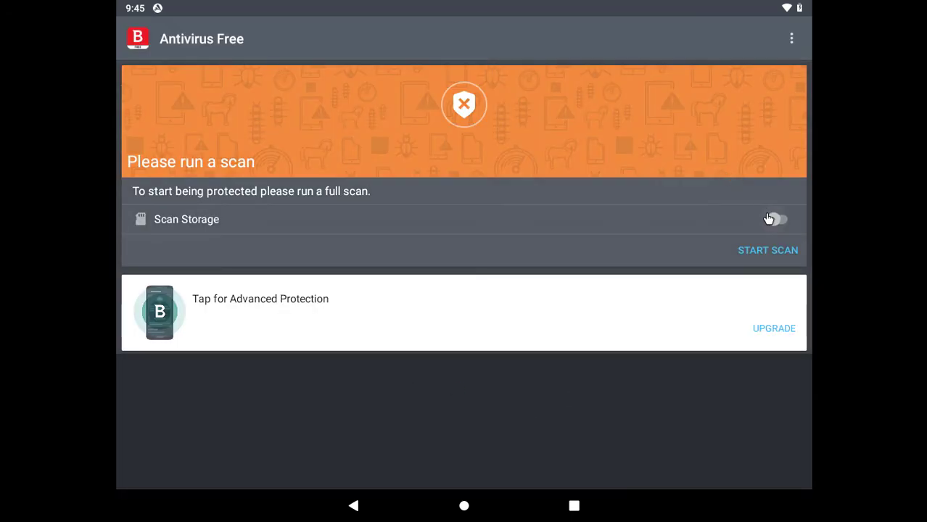
{"action": "left_click", "coordinate": [773, 219]}
{"action": "left_click", "coordinate": [768, 250]}
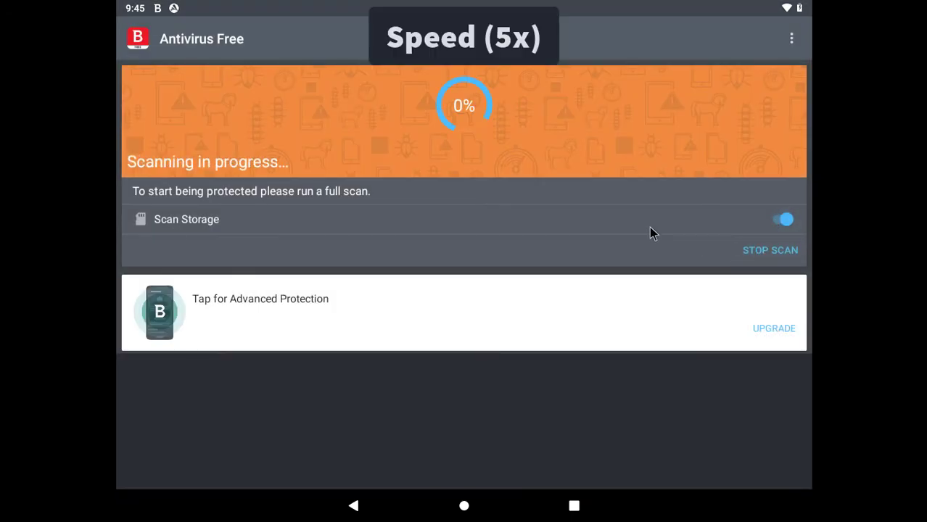